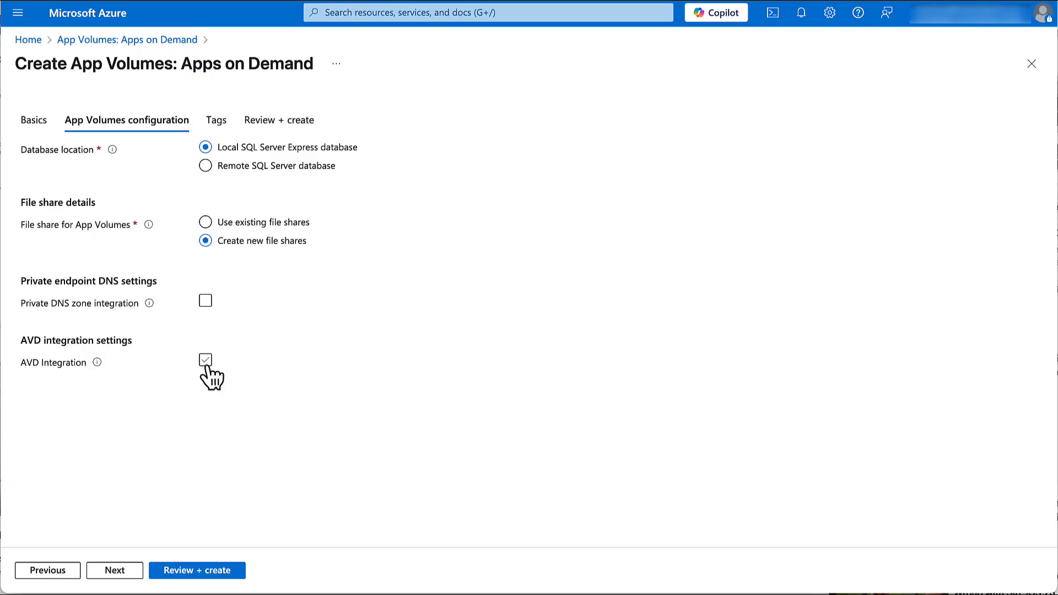
Step: Enable AVD Integration in the App Volumes configuration
{"action": "left_click", "coordinate": [205, 362]}
{"action": "scroll", "coordinate": [494, 340], "scroll_direction": "down", "scroll_amount": 1}
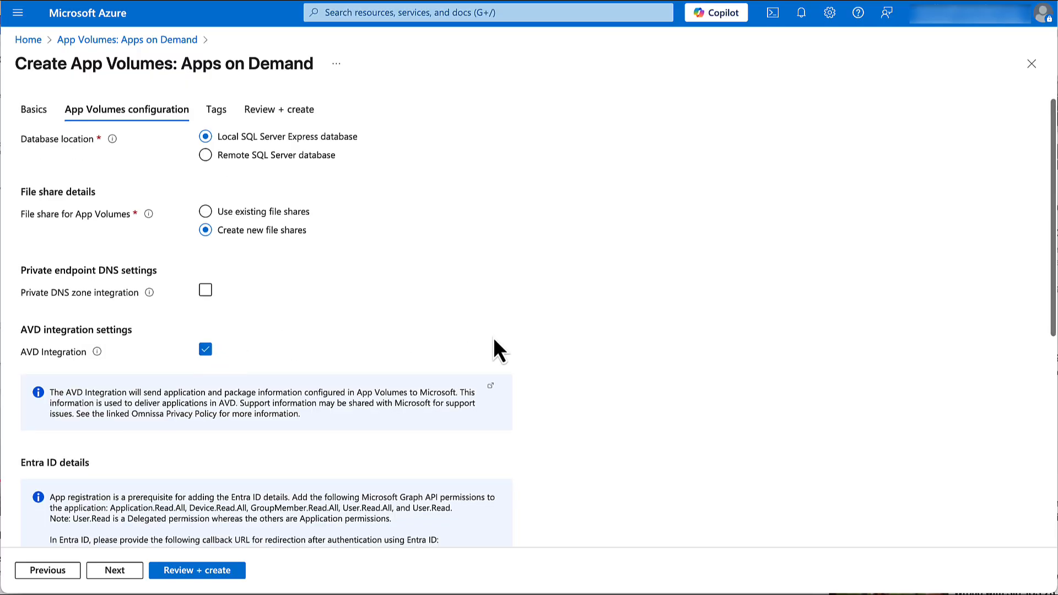
Step: Paste the directory (tenant) ID, application (client) ID and secret ID into the Entra ID details
{"action": "scroll", "coordinate": [494, 338], "scroll_direction": "down", "scroll_amount": 6}
{"action": "left_click", "coordinate": [300, 251]}
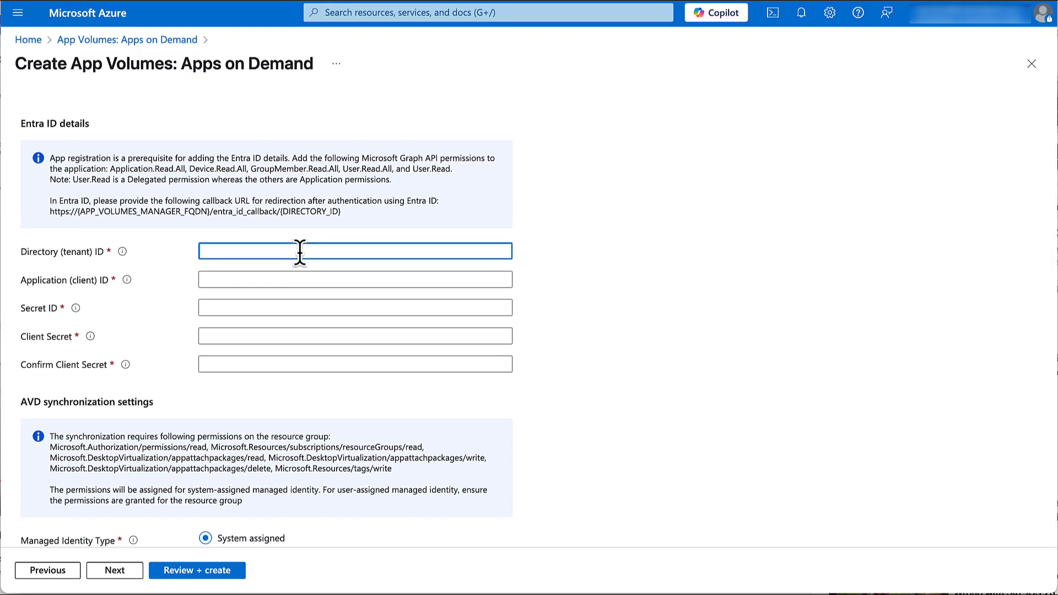
{"action": "key", "text": "ctrl+v"}
{"action": "key", "text": "Tab"}
{"action": "key", "text": "ctrl+v"}
{"action": "key", "text": "Tab"}
{"action": "key", "text": "ctrl+v"}
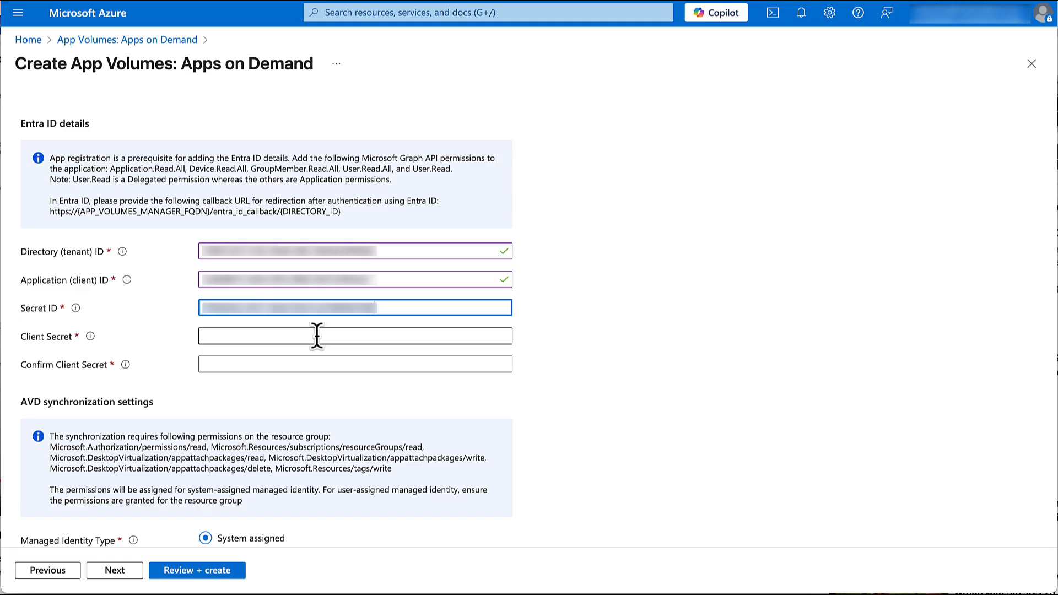
Step: Paste the client secret into both the Client Secret and Confirm Client Secret fields
{"action": "left_click", "coordinate": [279, 335]}
{"action": "key", "text": "ctrl+v"}
{"action": "left_click", "coordinate": [279, 362]}
{"action": "key", "text": "ctrl+v"}
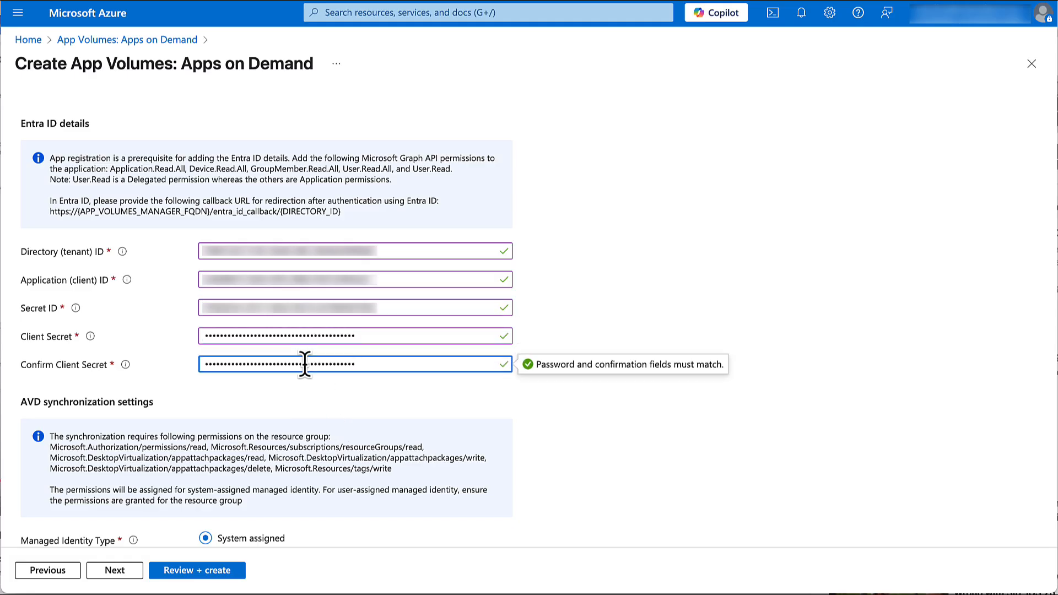
Step: Advance to Review + create and create the App Volumes: Apps on Demand deployment
{"action": "scroll", "coordinate": [645, 438], "scroll_direction": "down", "scroll_amount": 1}
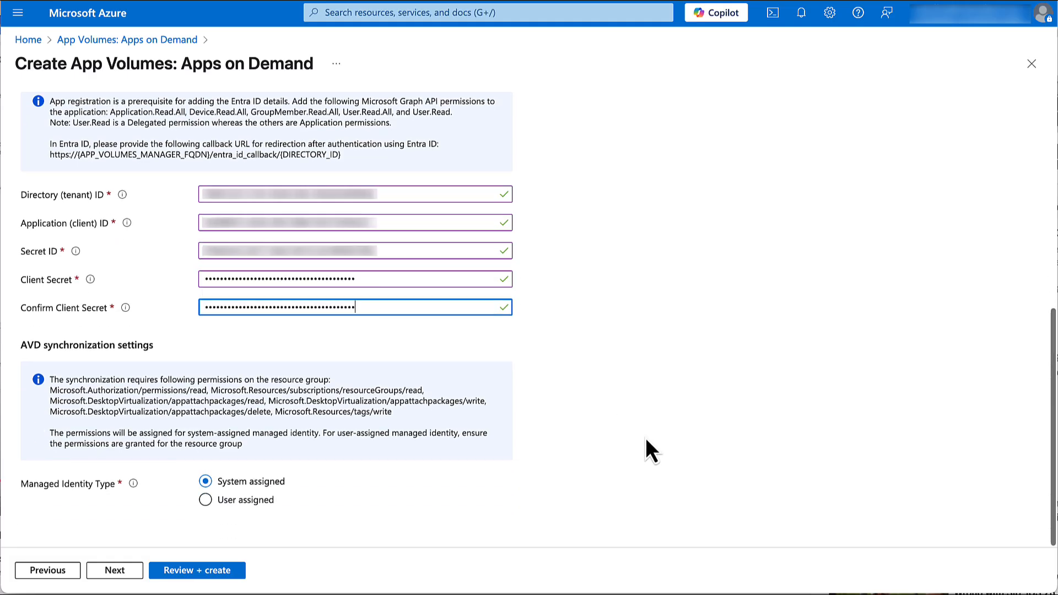
{"action": "left_click", "coordinate": [115, 570]}
{"action": "left_click", "coordinate": [114, 570]}
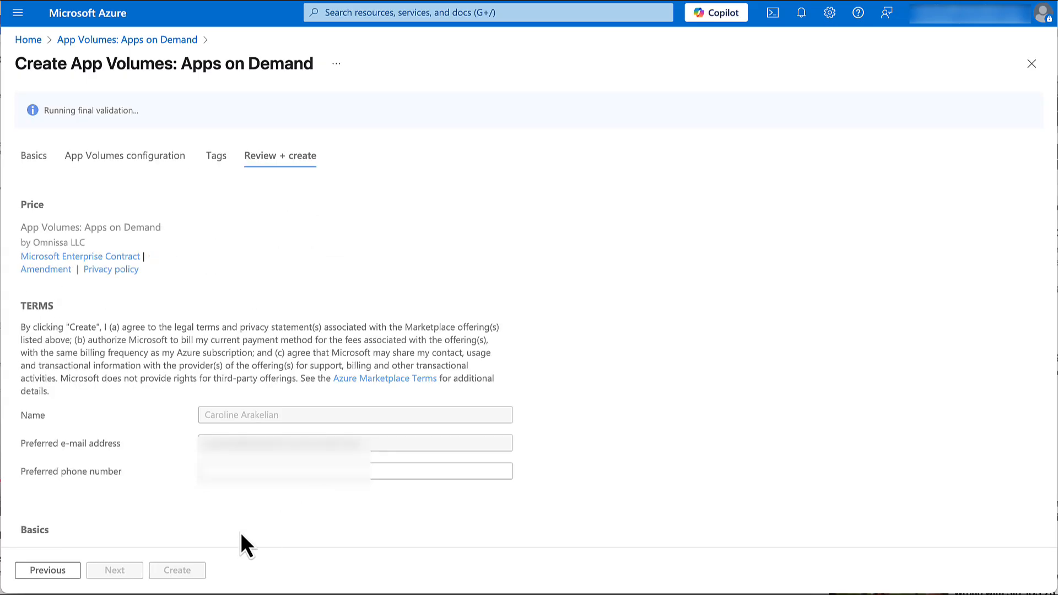
{"action": "scroll", "coordinate": [240, 532], "scroll_direction": "down", "scroll_amount": 6}
{"action": "left_click", "coordinate": [173, 570]}
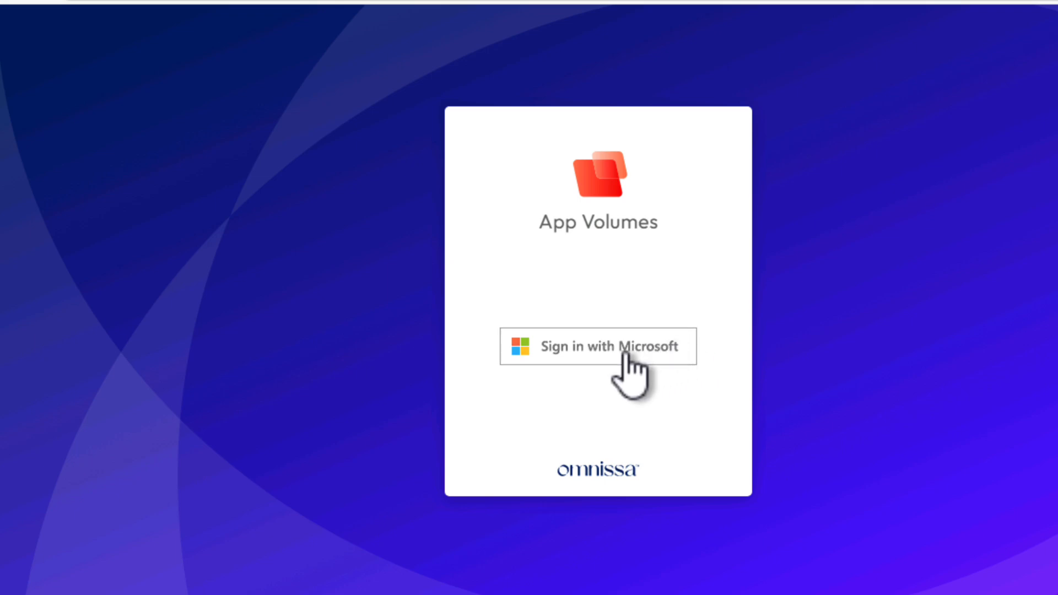
Step: Sign in to App Volumes with Microsoft and expand the AppVolumes-rg integration under Infrastructure Integrations
{"action": "left_click", "coordinate": [625, 355]}
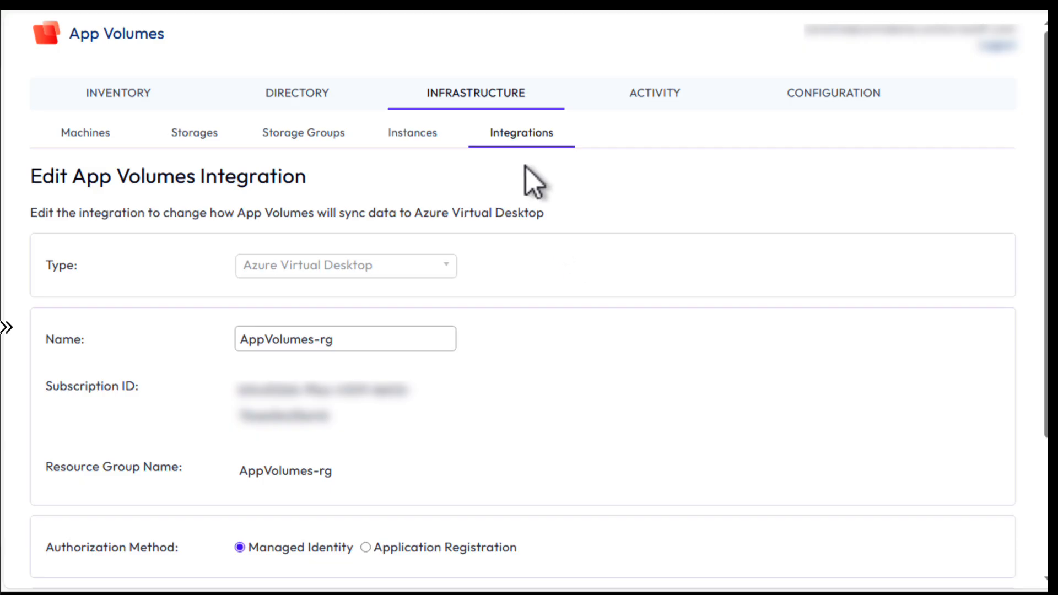
{"action": "left_click", "coordinate": [530, 135]}
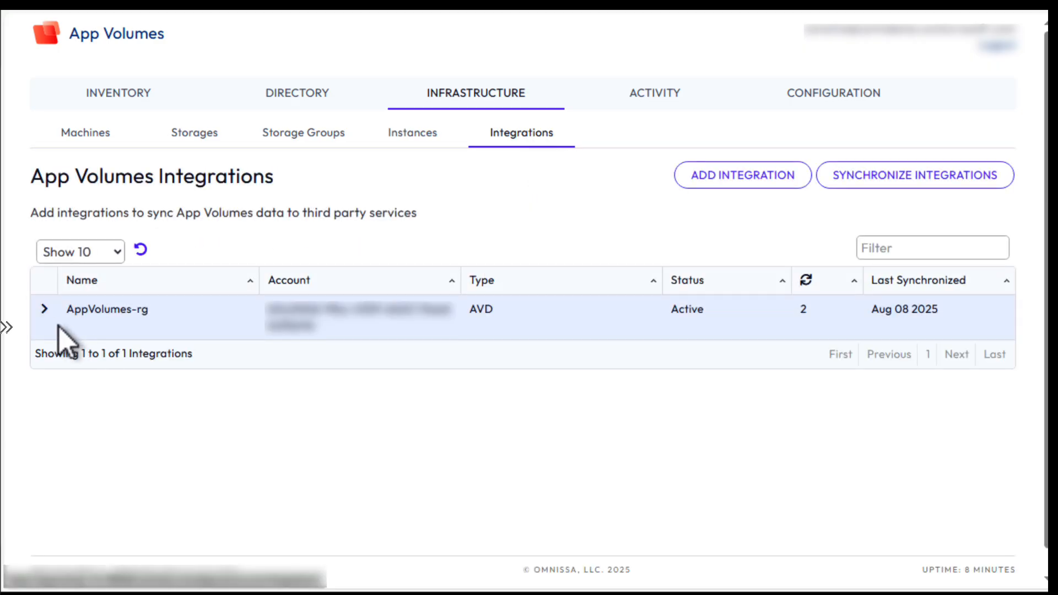
{"action": "left_click", "coordinate": [43, 309]}
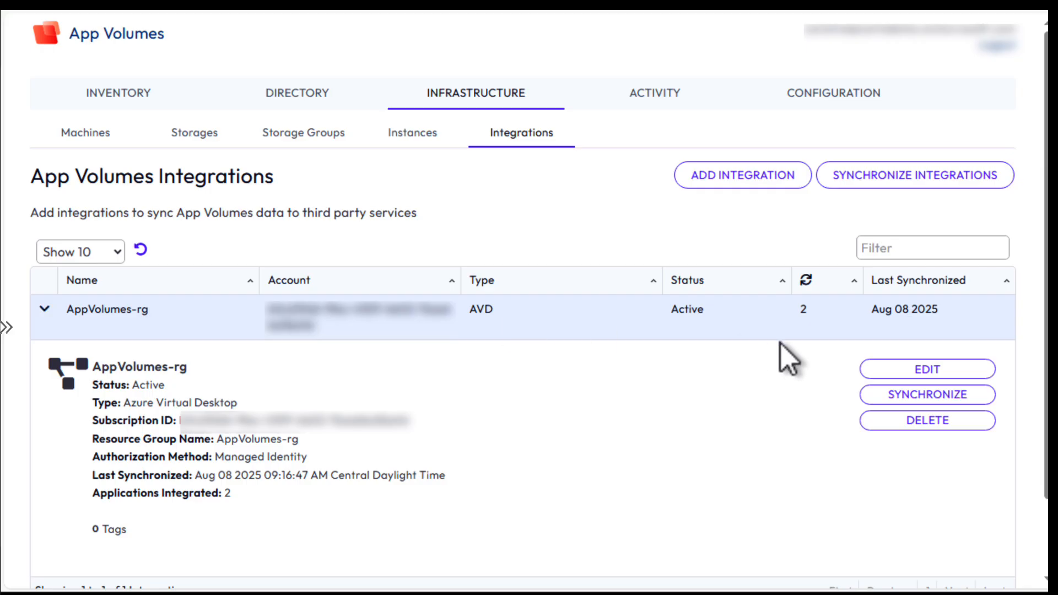
Step: Open the AppVolumes-rg integration for editing and save it with Managed Identity authorization
{"action": "left_click", "coordinate": [922, 369]}
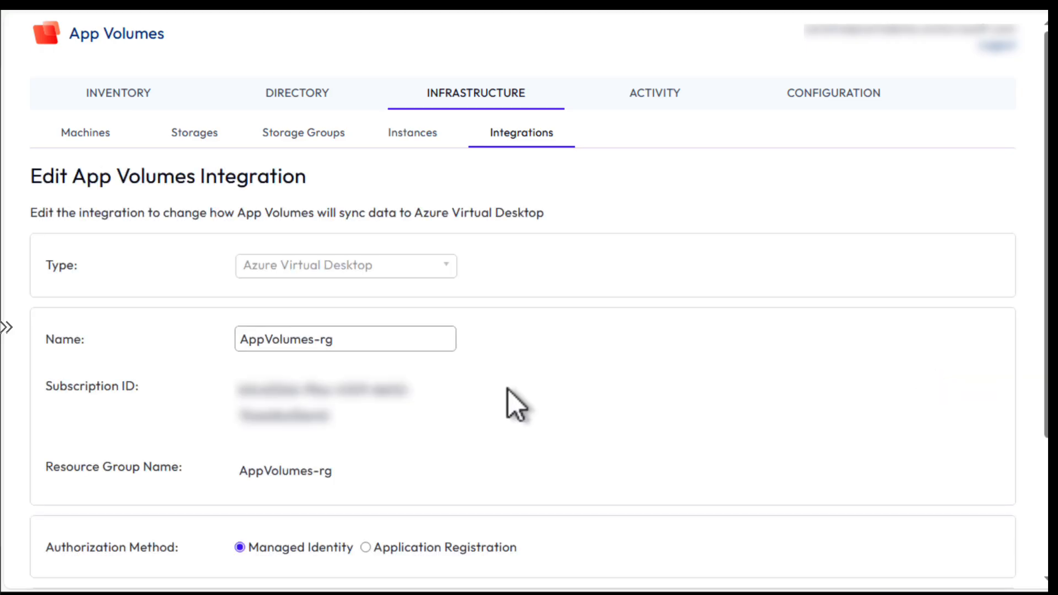
{"action": "scroll", "coordinate": [509, 391], "scroll_direction": "down", "scroll_amount": 3}
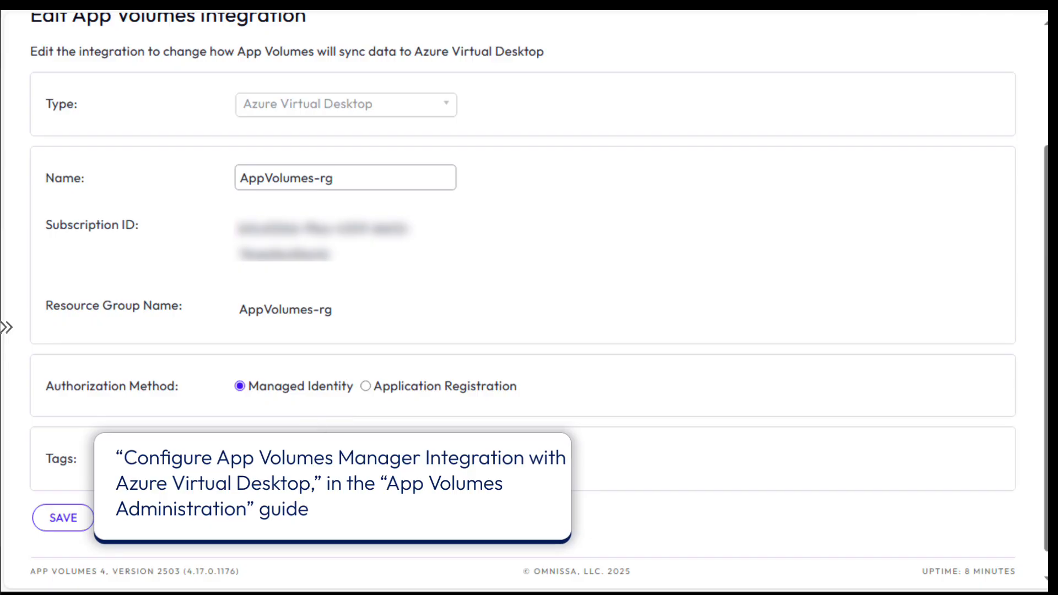
{"action": "left_click", "coordinate": [157, 525]}
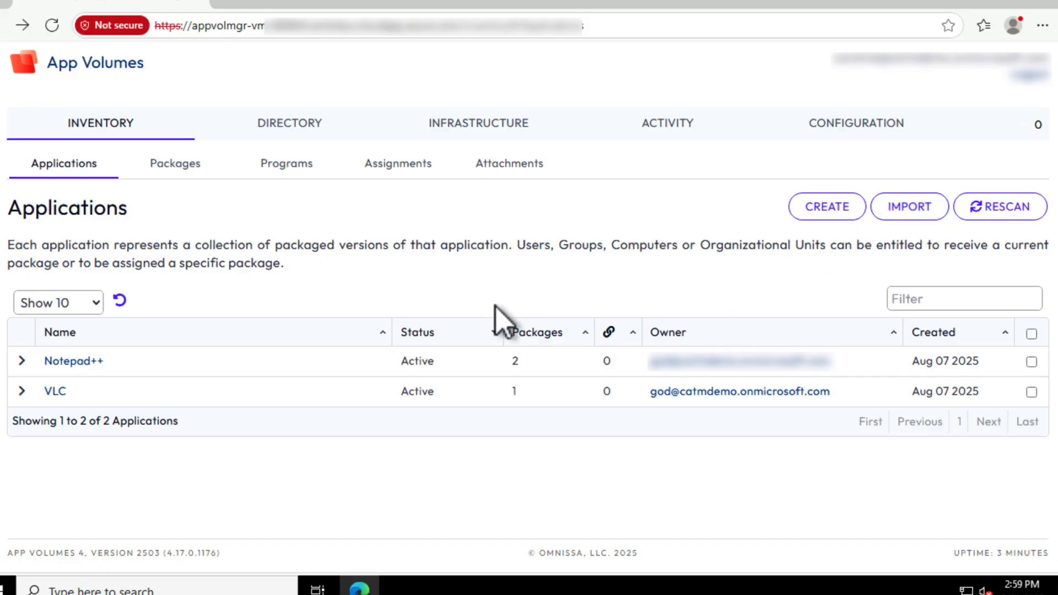
Step: Expand the Notepad++ application's details in the App Volumes applications inventory
{"action": "left_click", "coordinate": [21, 362]}
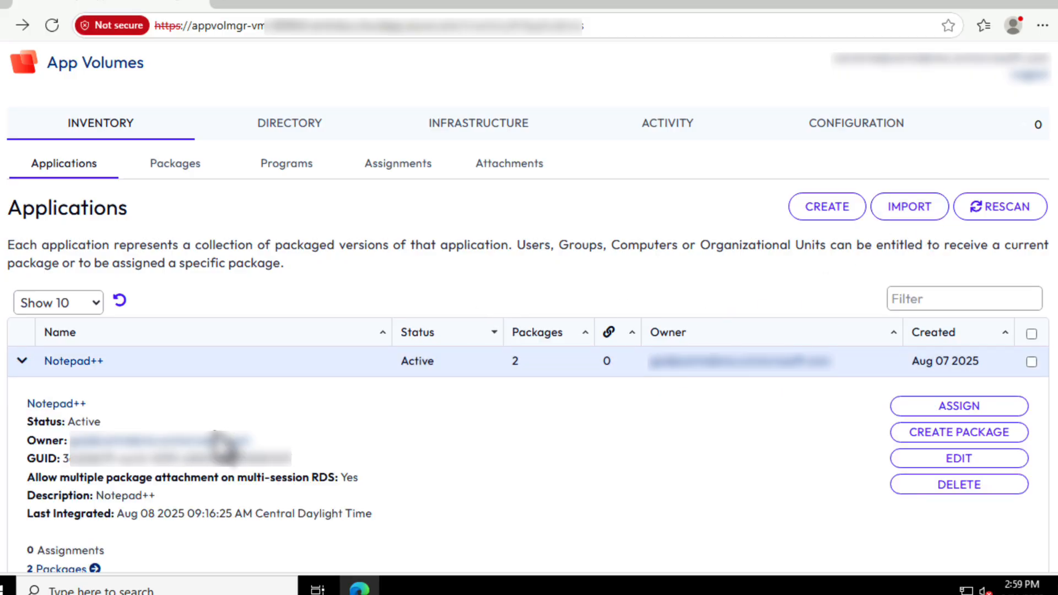
{"action": "scroll", "coordinate": [237, 446], "scroll_direction": "down", "scroll_amount": 3}
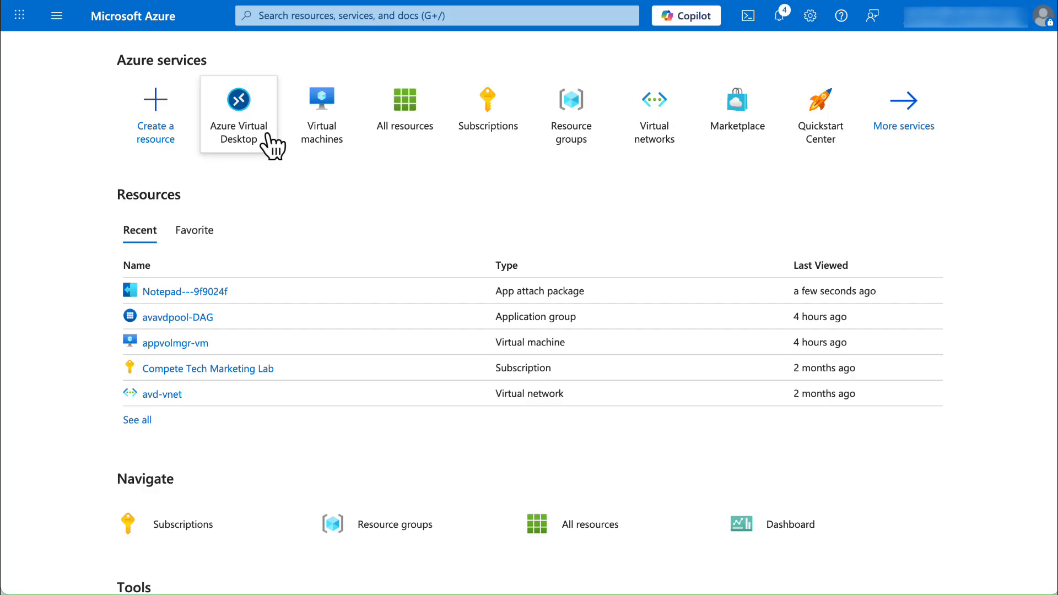
Step: Assign the Notepad---9f9024f app attach package to the avavdpool host pool in Azure Virtual Desktop
{"action": "left_click", "coordinate": [244, 95]}
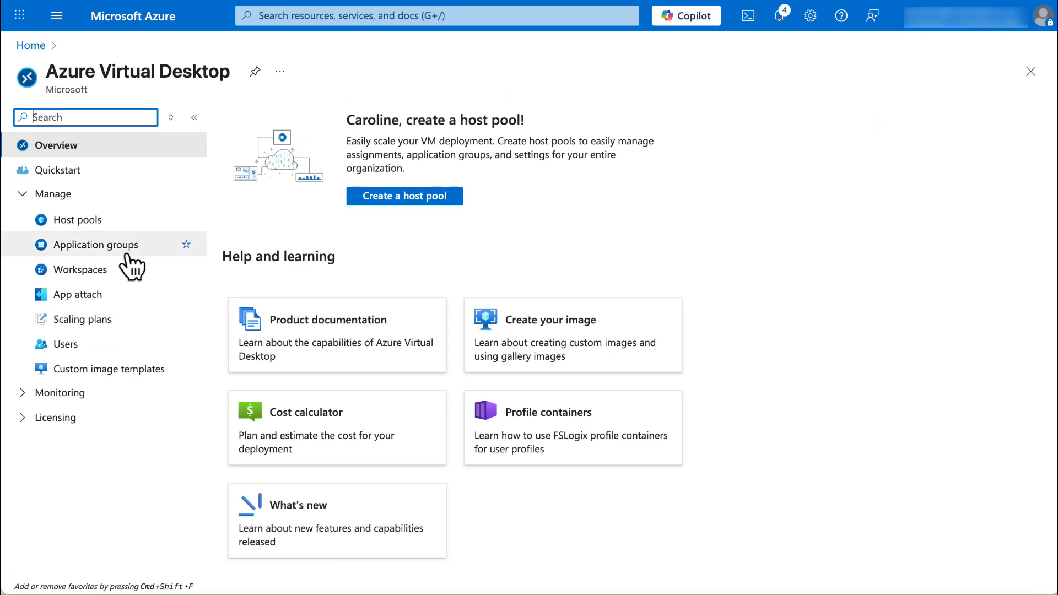
{"action": "left_click", "coordinate": [96, 297]}
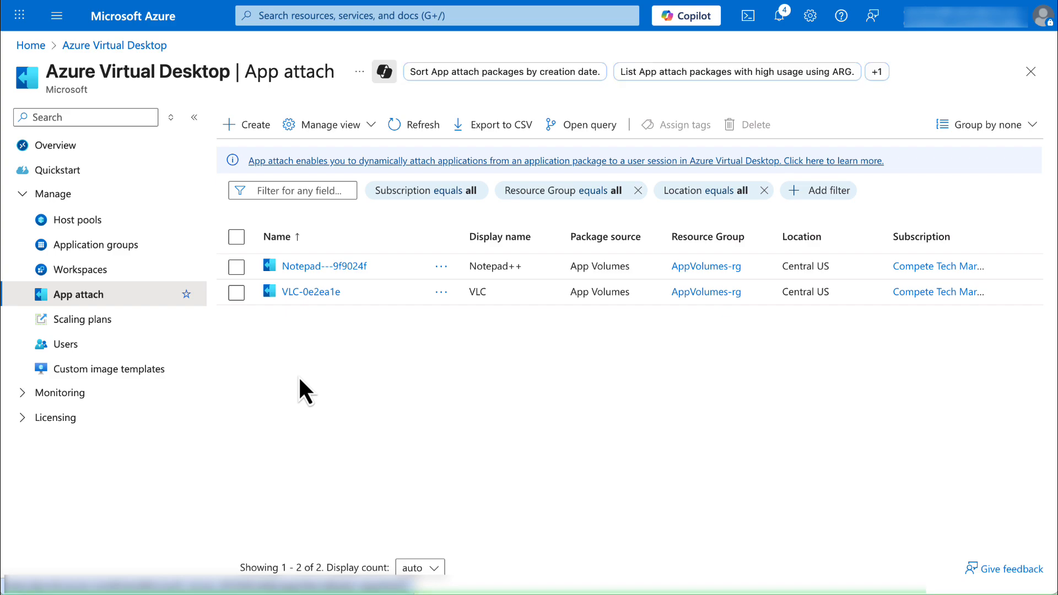
{"action": "left_click", "coordinate": [310, 267]}
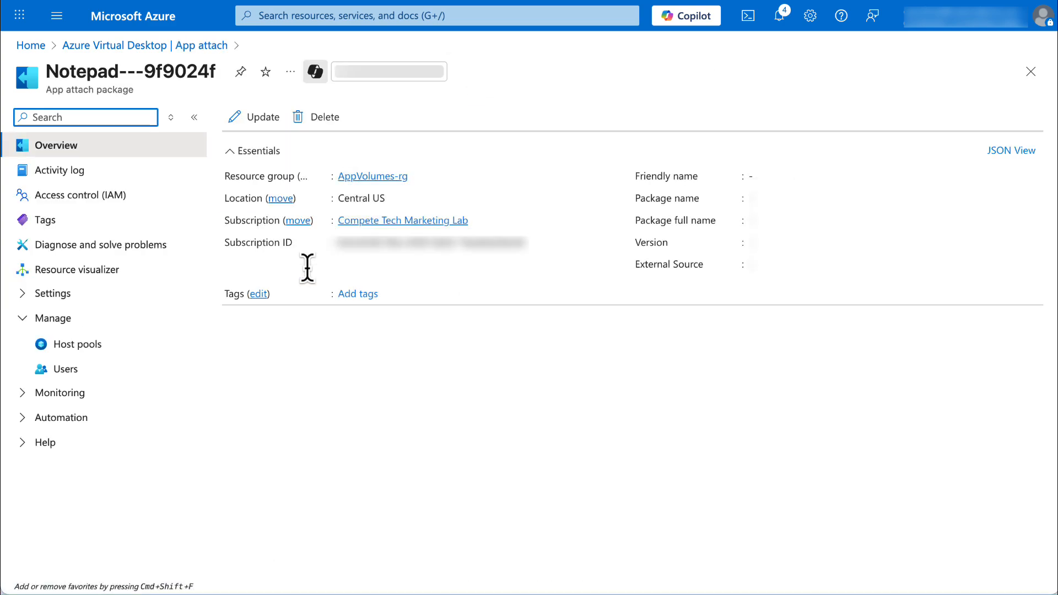
{"action": "left_click", "coordinate": [90, 344]}
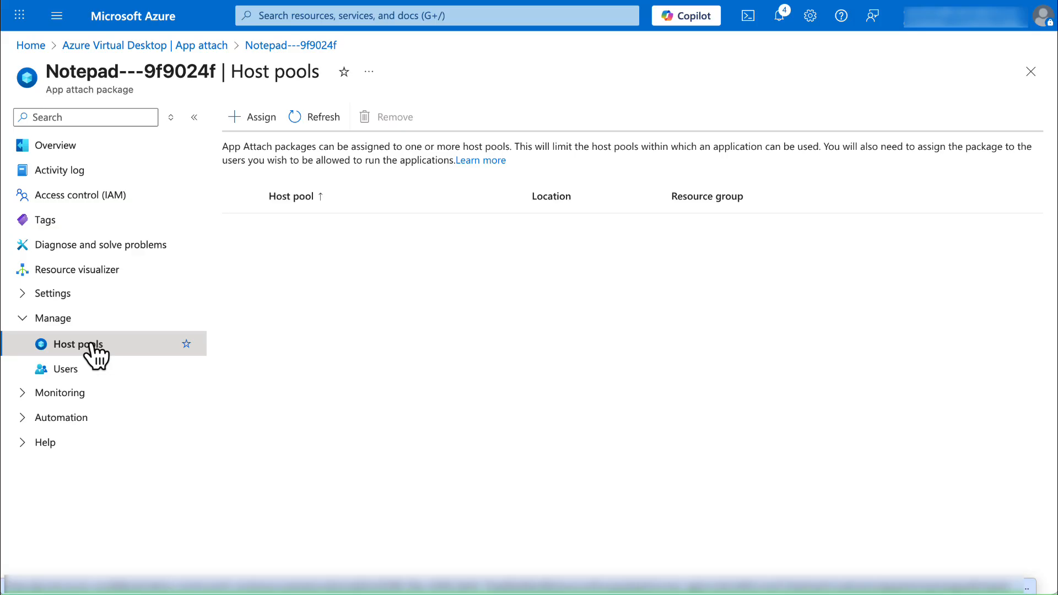
{"action": "left_click", "coordinate": [263, 118]}
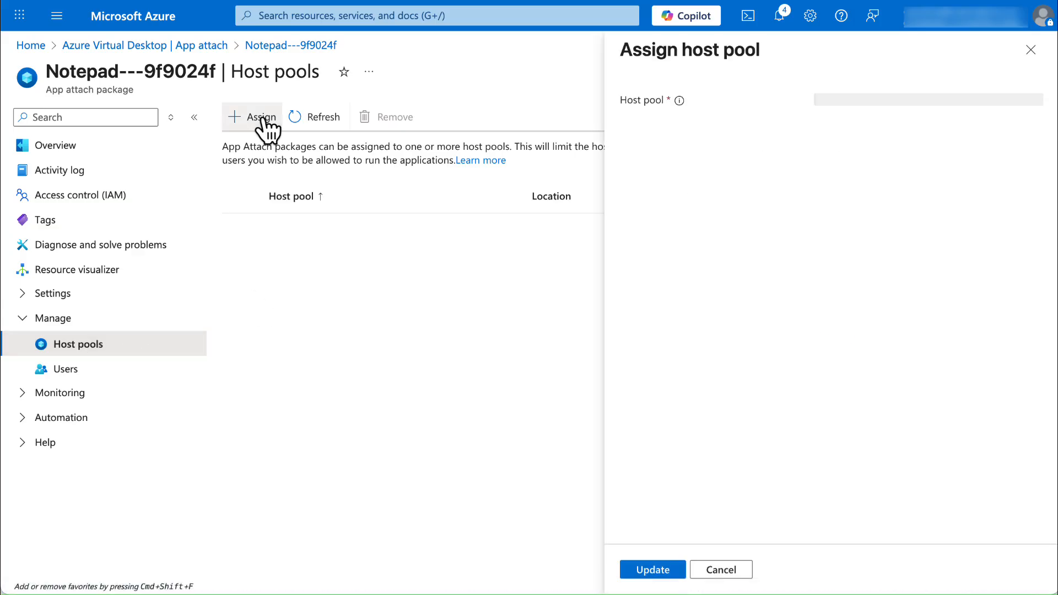
{"action": "left_click", "coordinate": [857, 101]}
{"action": "left_click", "coordinate": [827, 193]}
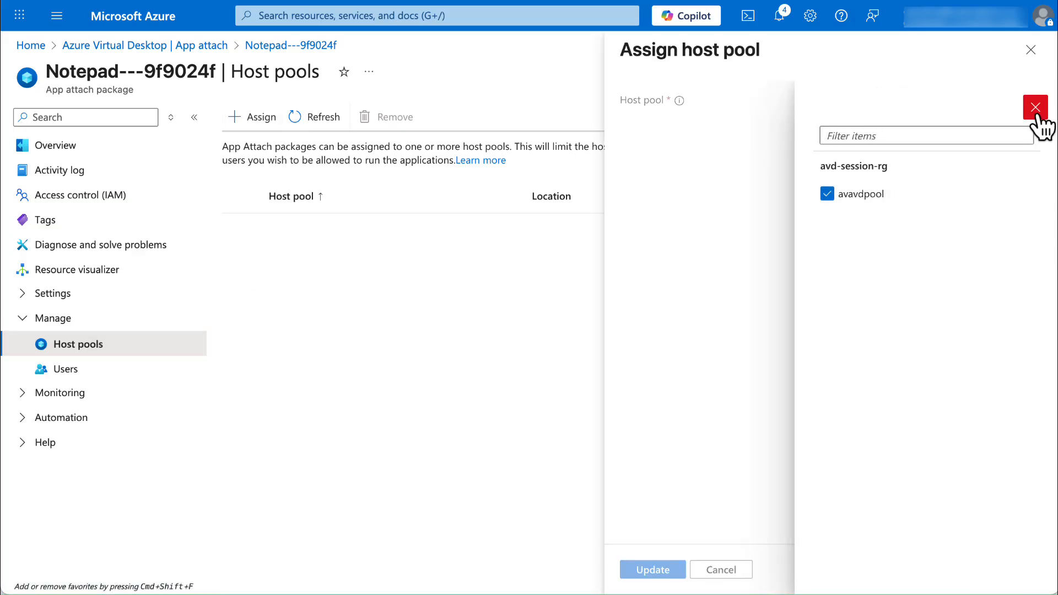
{"action": "left_click", "coordinate": [1035, 107]}
{"action": "left_click", "coordinate": [656, 569]}
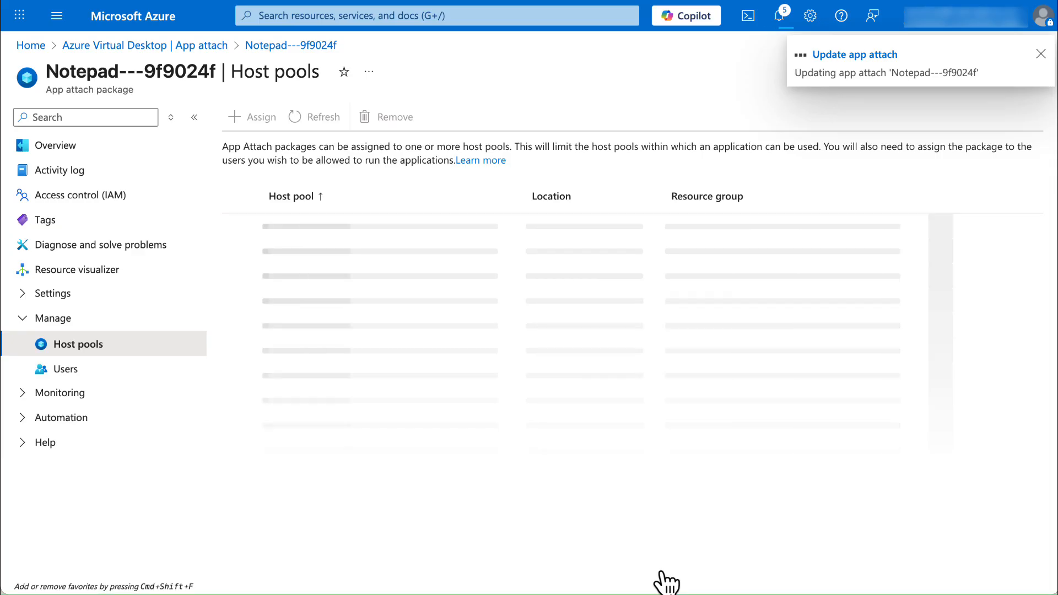
Step: Add the avd users group to the Notepad---9f9024f package's users
{"action": "left_click", "coordinate": [66, 376]}
{"action": "left_click", "coordinate": [249, 118]}
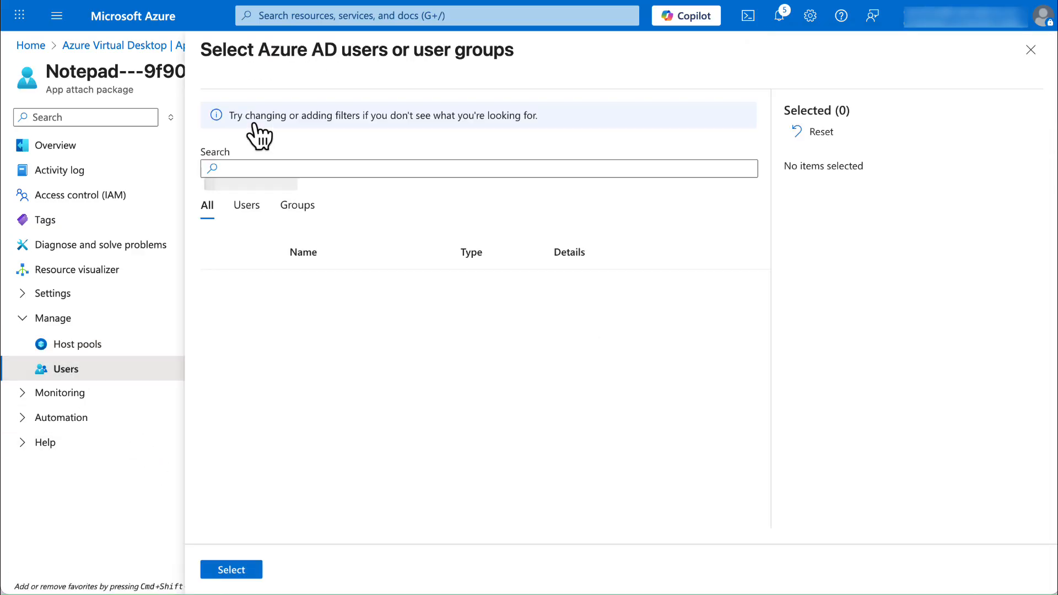
{"action": "left_click", "coordinate": [384, 169]}
{"action": "type", "text": "avd"}
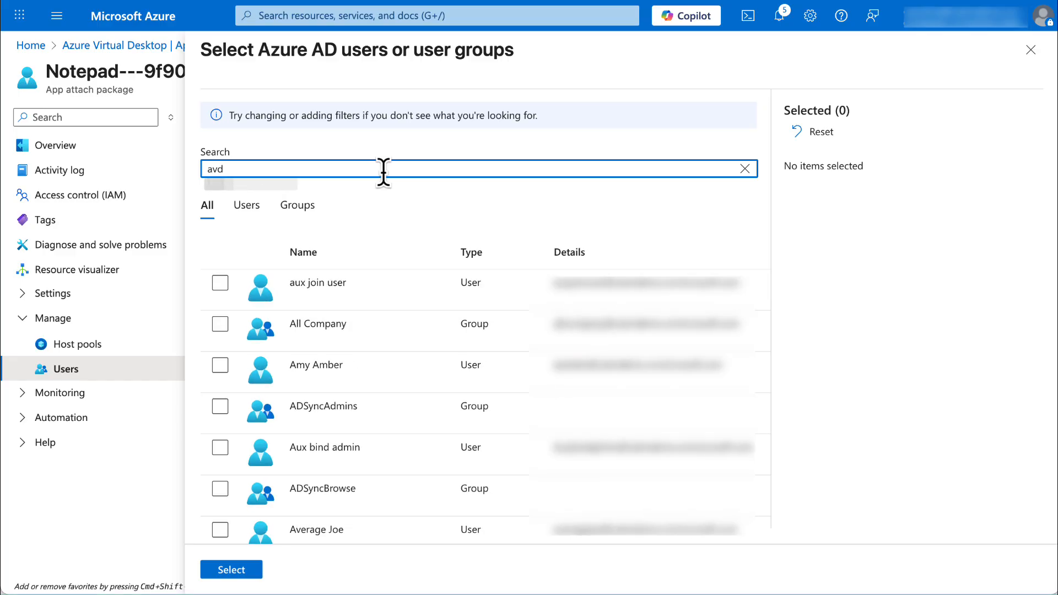
{"action": "left_click", "coordinate": [220, 287]}
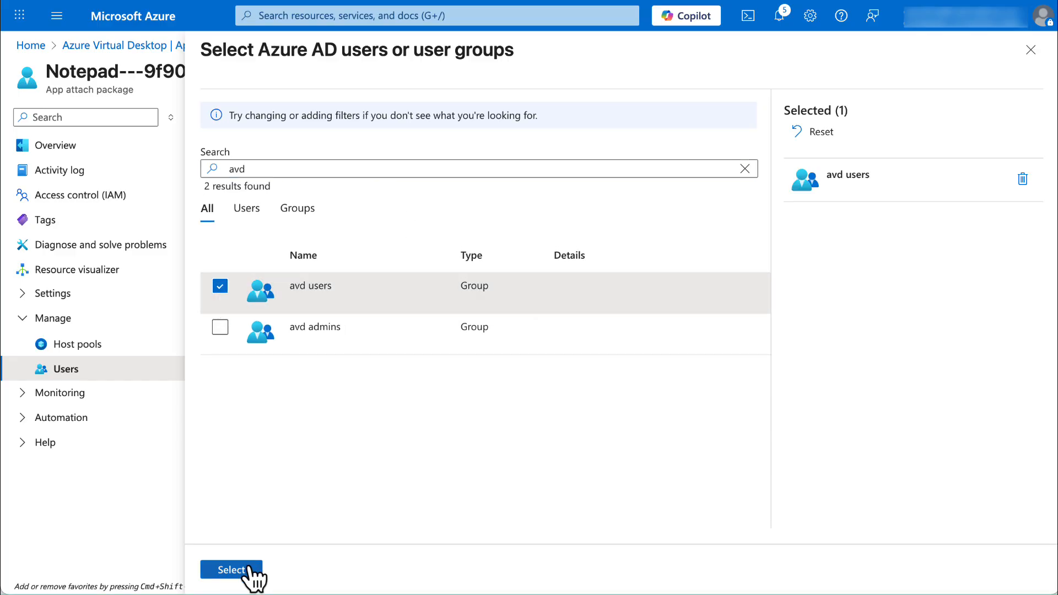
{"action": "left_click", "coordinate": [242, 570]}
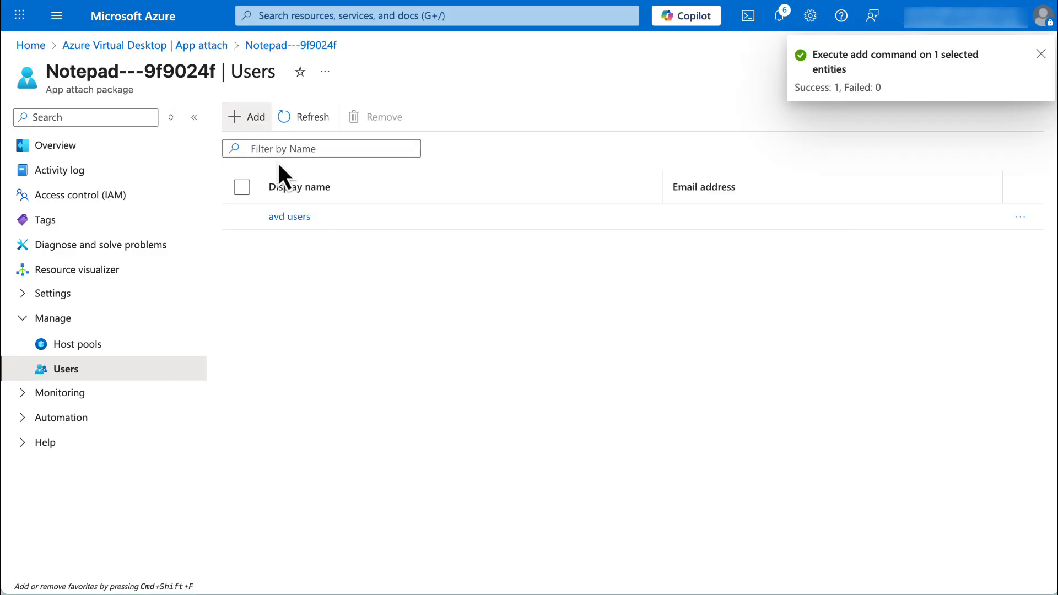
Step: Add one individual user account to the package's users as well
{"action": "left_click", "coordinate": [248, 121]}
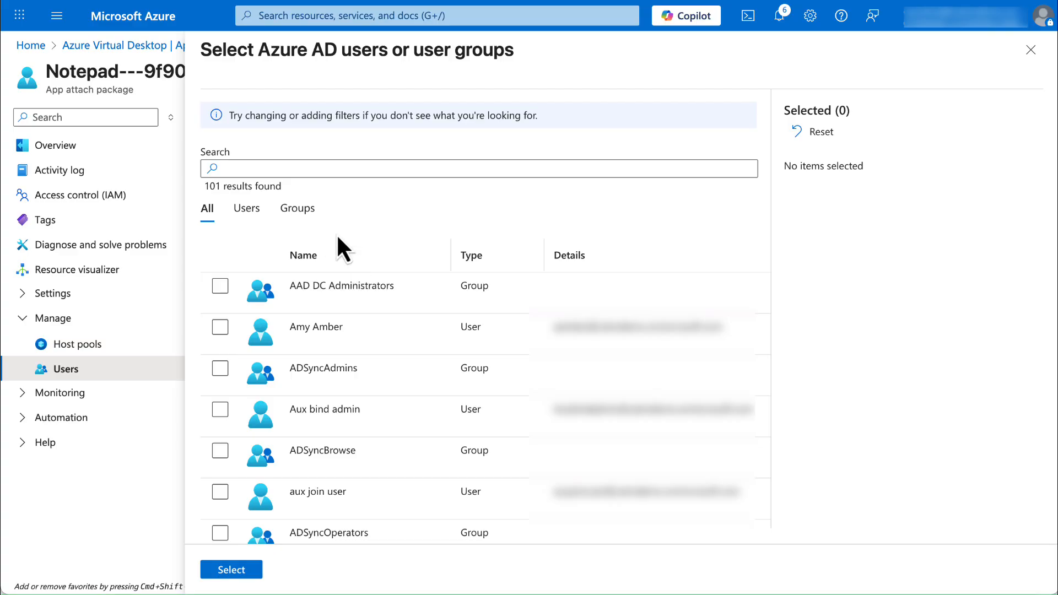
{"action": "left_click", "coordinate": [220, 328]}
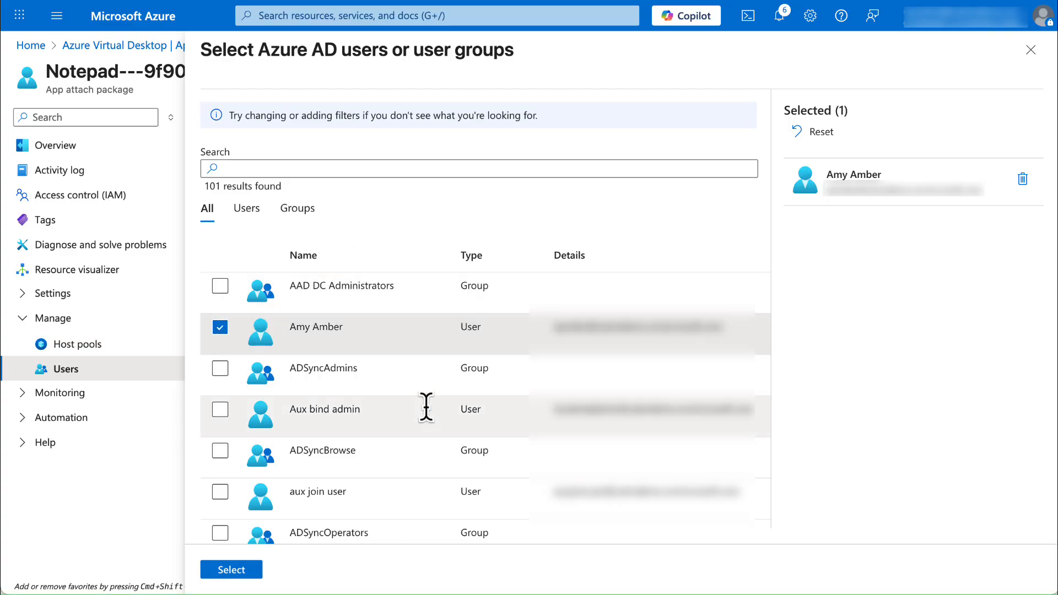
{"action": "left_click", "coordinate": [235, 569]}
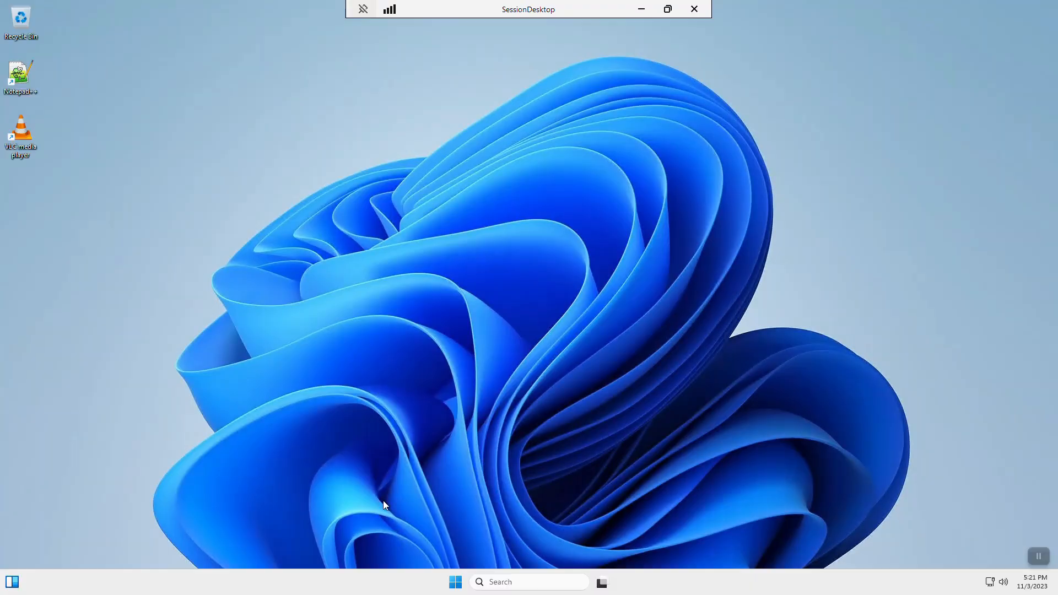
Step: Open the Program Files folder on Windows (C:) in File Explorer on the session desktop and move the window aside
{"action": "left_click", "coordinate": [455, 583]}
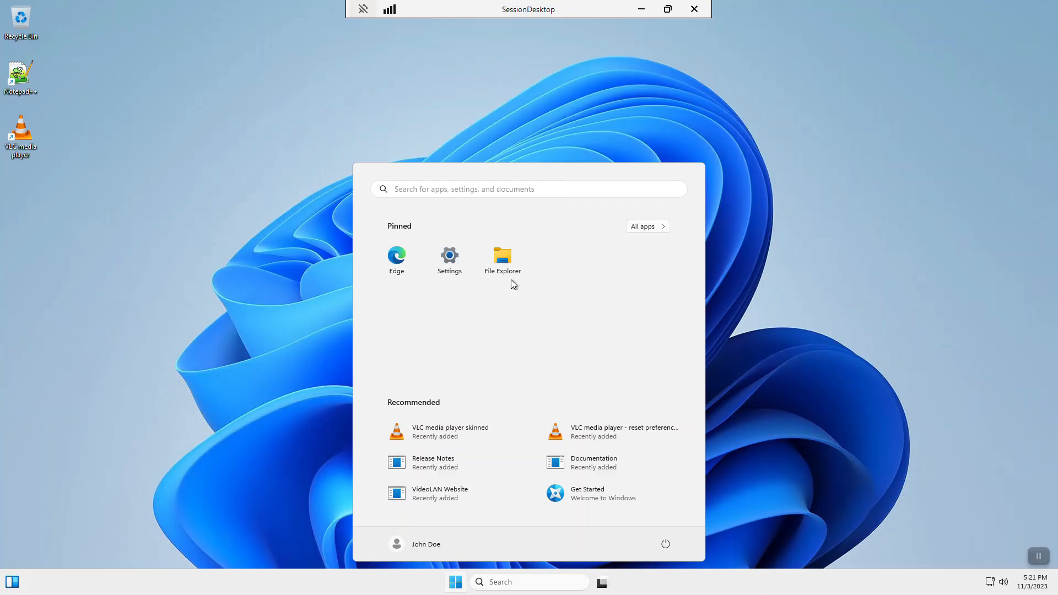
{"action": "left_click", "coordinate": [503, 258]}
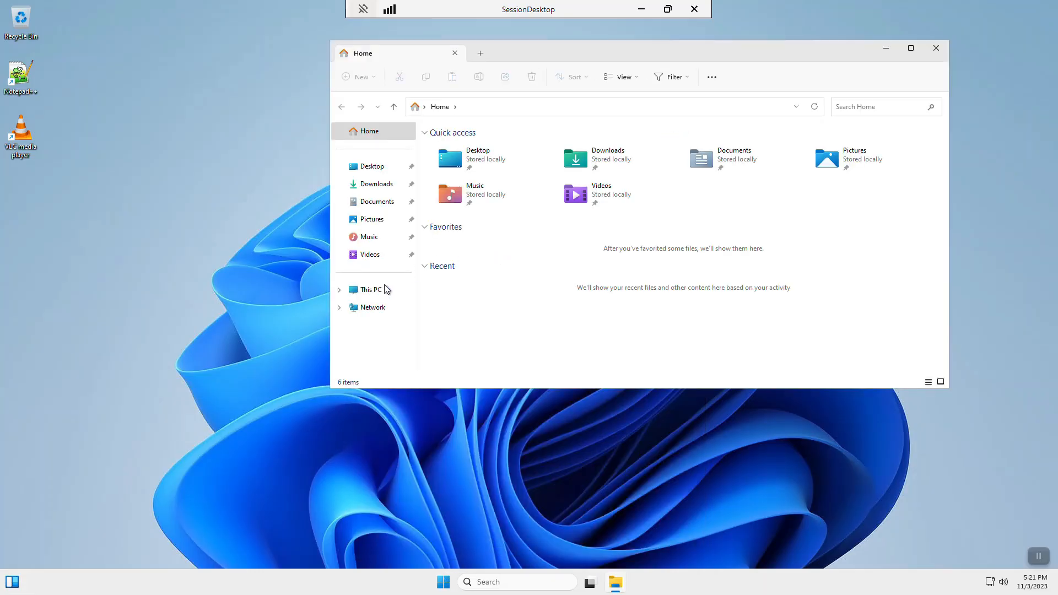
{"action": "left_click", "coordinate": [383, 290]}
{"action": "left_click", "coordinate": [490, 145]}
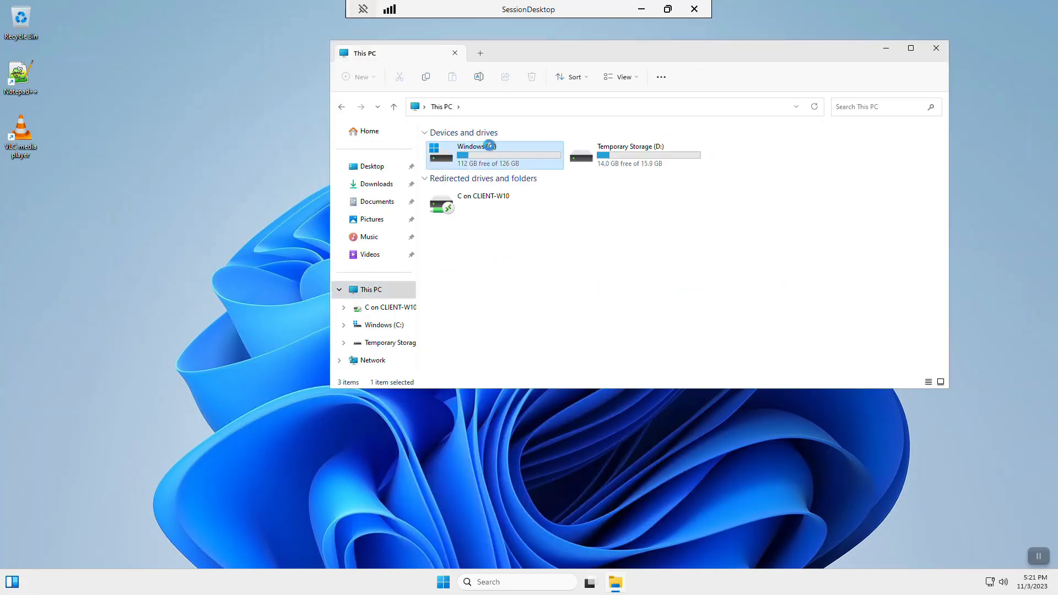
{"action": "left_click", "coordinate": [460, 203]}
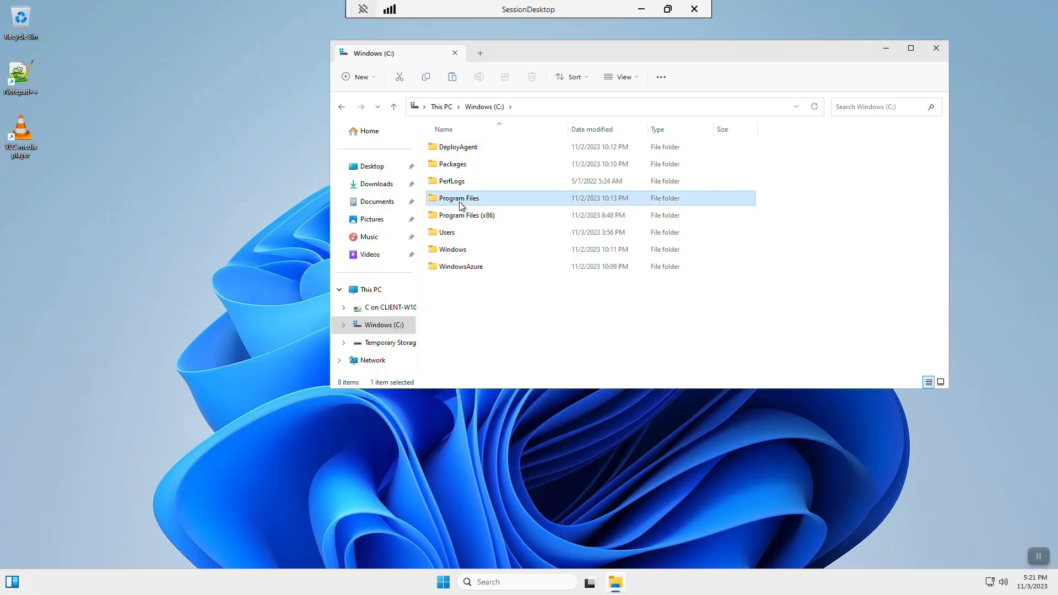
{"action": "double_click", "coordinate": [459, 202]}
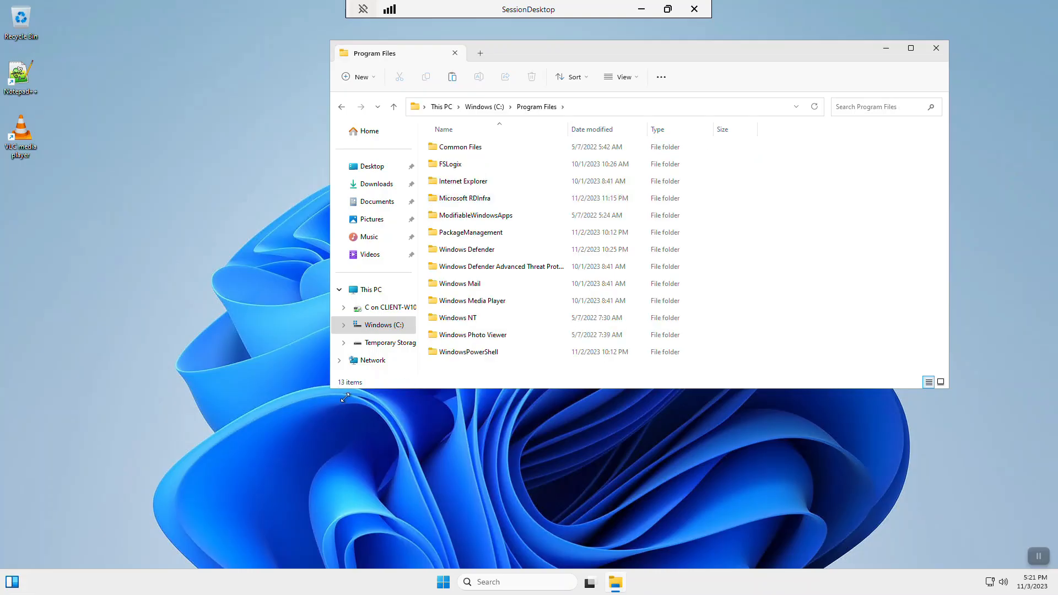
{"action": "left_click_drag", "start_coordinate": [345, 396], "coordinate": [651, 505]}
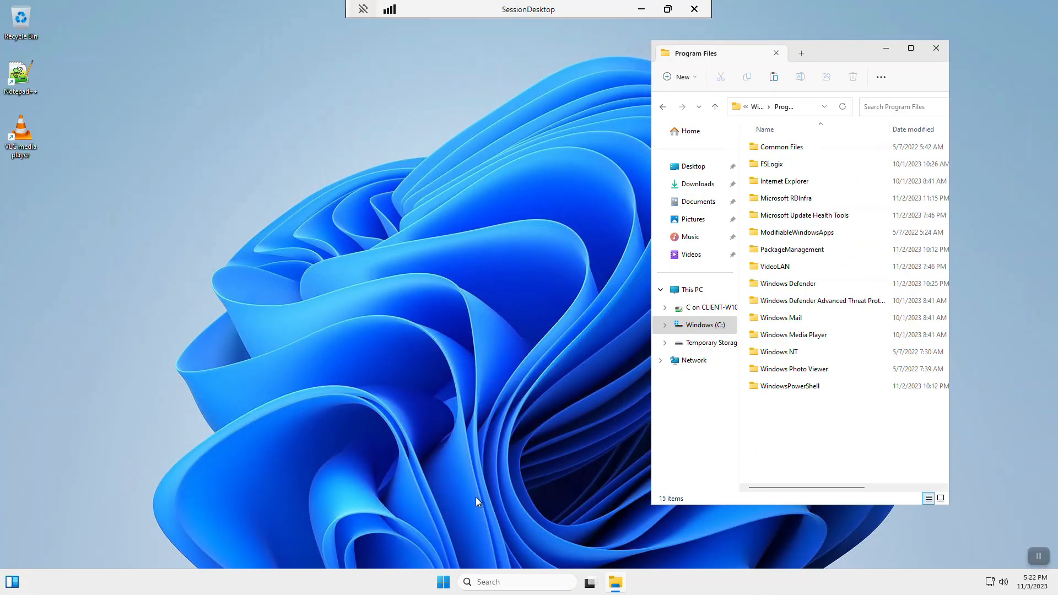
Step: Launch Notepad++ from the Start menu's all apps list and close it again
{"action": "left_click", "coordinate": [444, 582]}
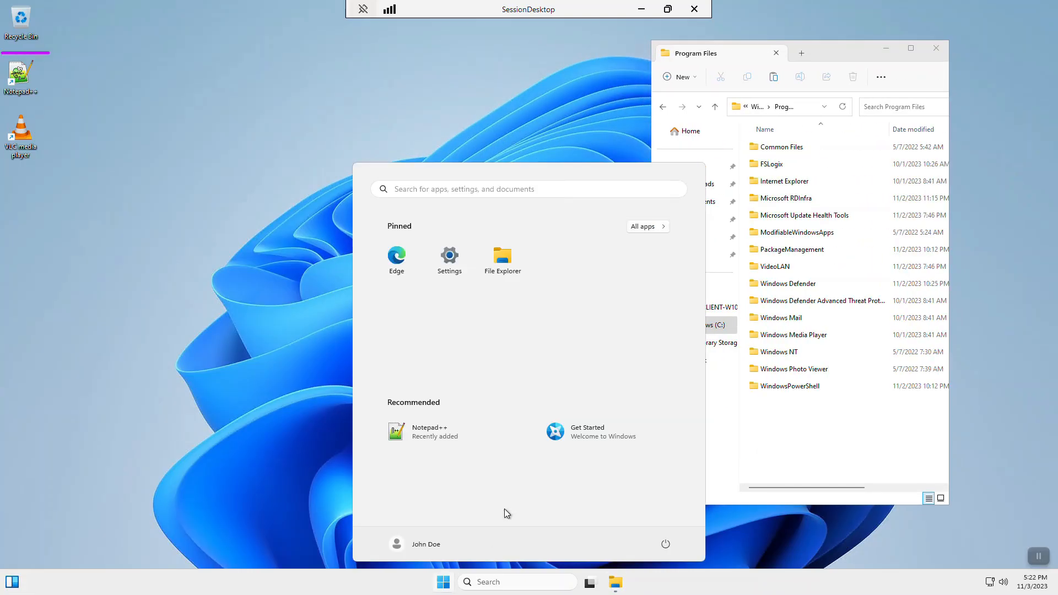
{"action": "left_click", "coordinate": [647, 229]}
{"action": "scroll", "coordinate": [410, 386], "scroll_direction": "down", "scroll_amount": 5}
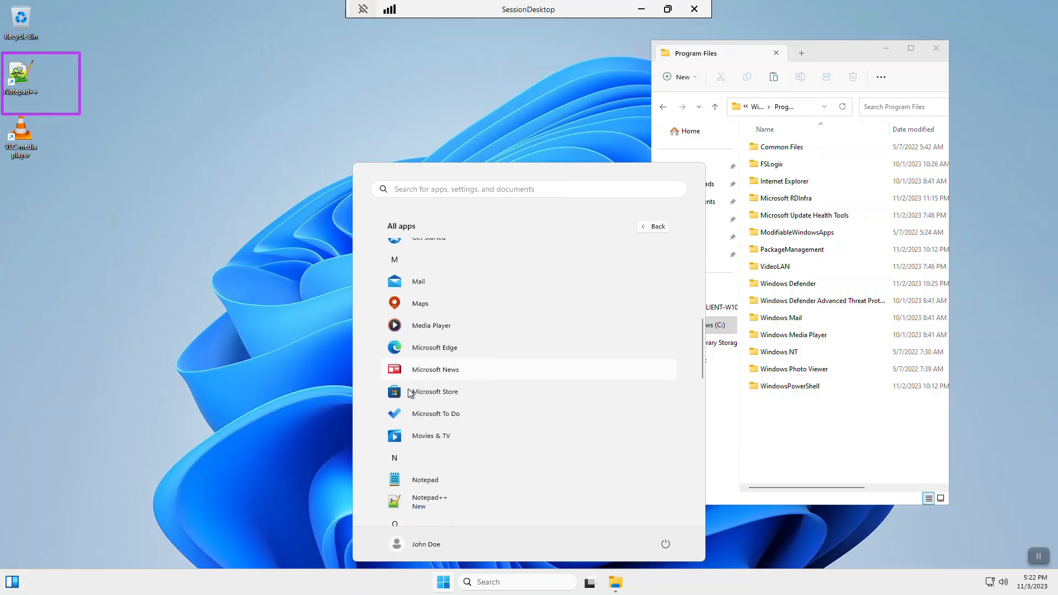
{"action": "scroll", "coordinate": [411, 392], "scroll_direction": "down", "scroll_amount": 3}
{"action": "left_click", "coordinate": [440, 435]}
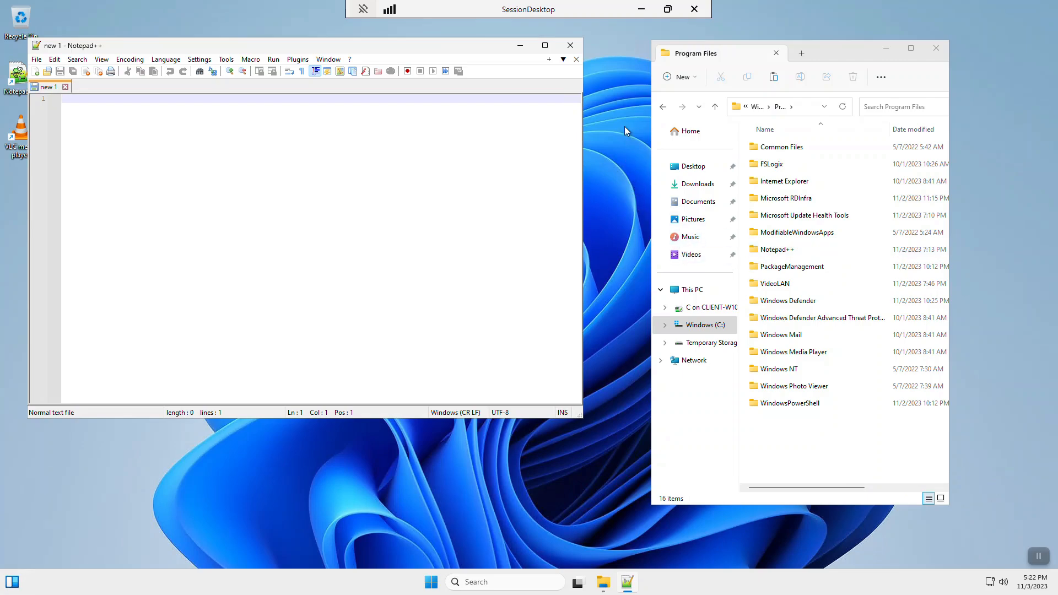
{"action": "left_click", "coordinate": [570, 45]}
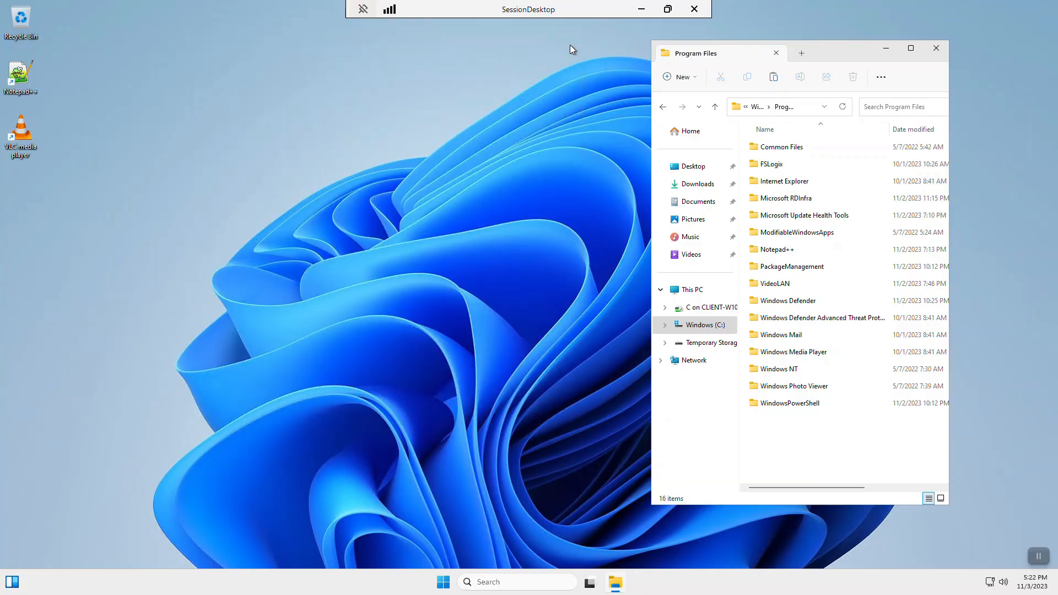